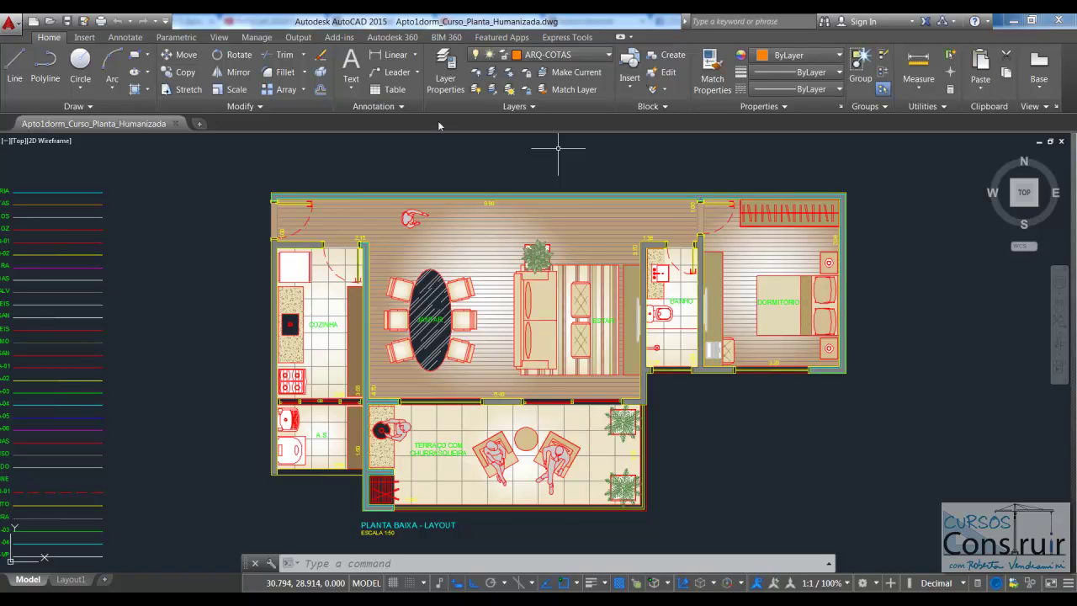
- Browse the recently opened drawings in the application menu, then close the menu
{"action": "left_click", "coordinate": [19, 27]}
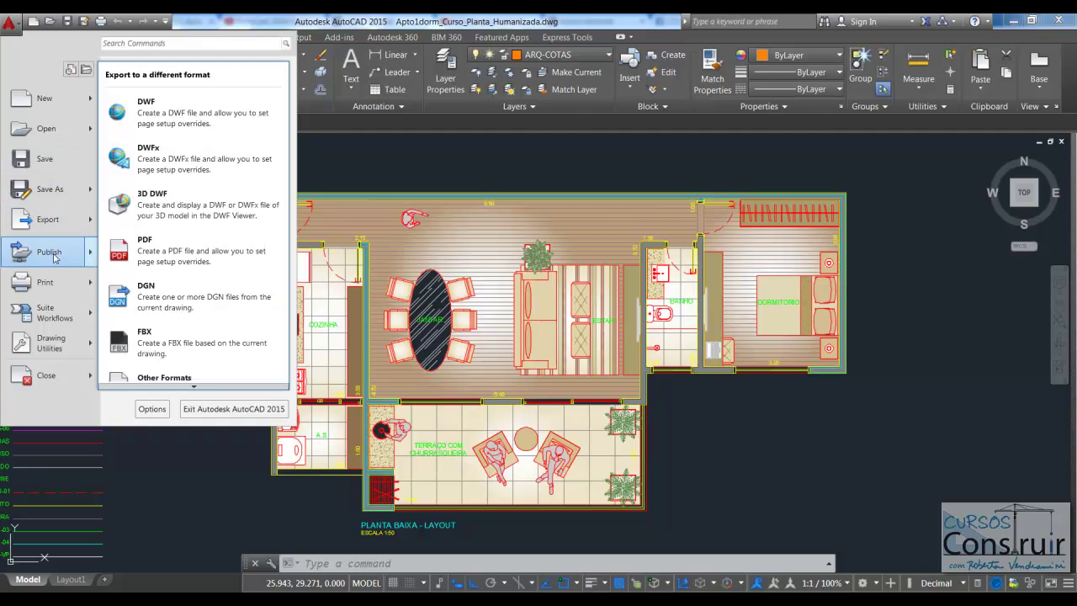
{"action": "mouse_move", "coordinate": [44, 282]}
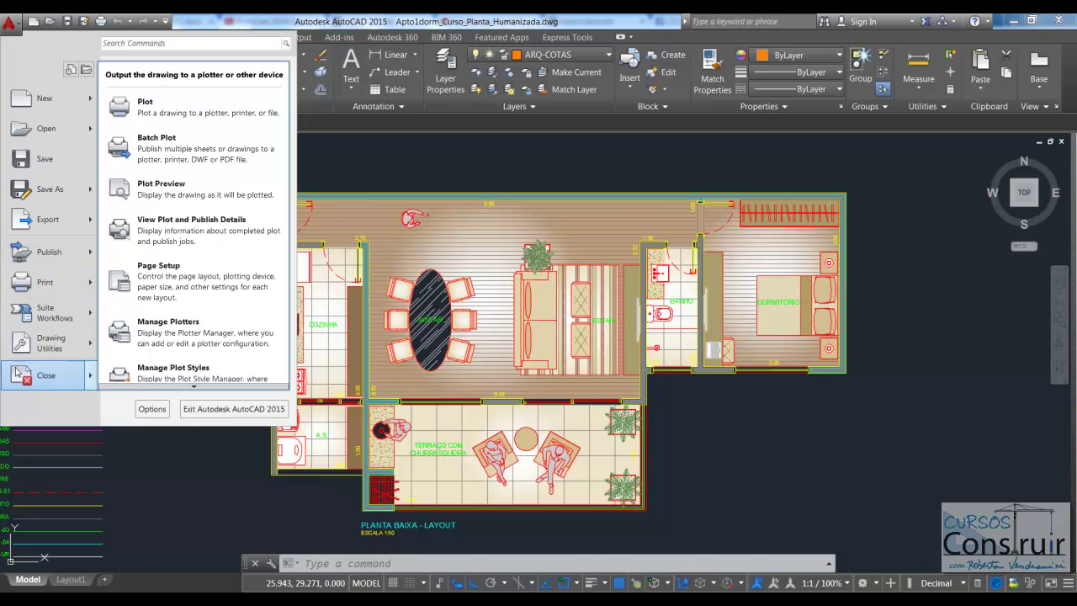
{"action": "left_click", "coordinate": [160, 414]}
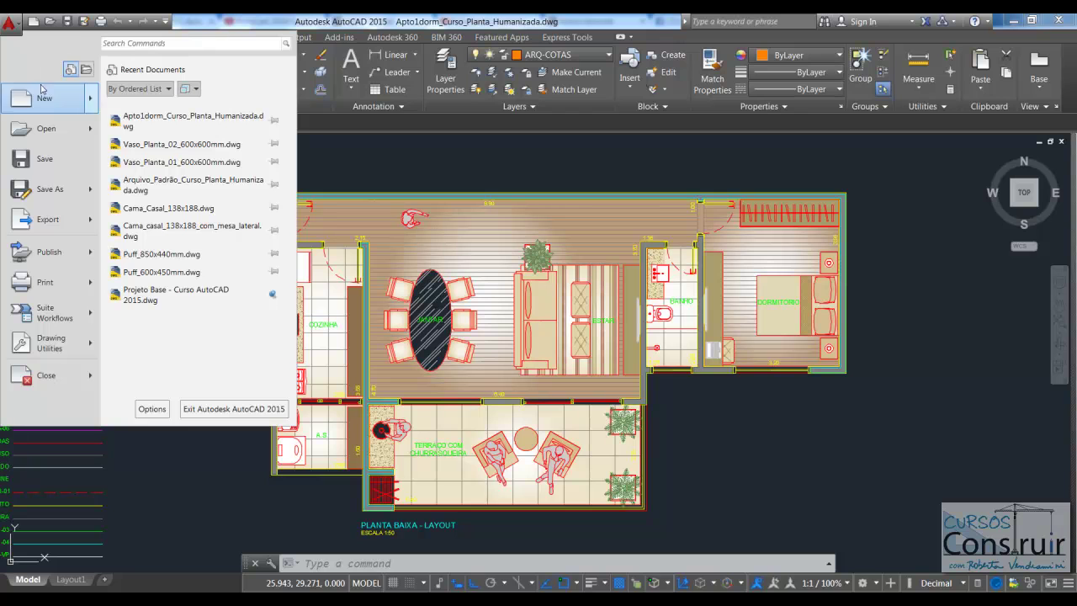
{"action": "left_click", "coordinate": [330, 167]}
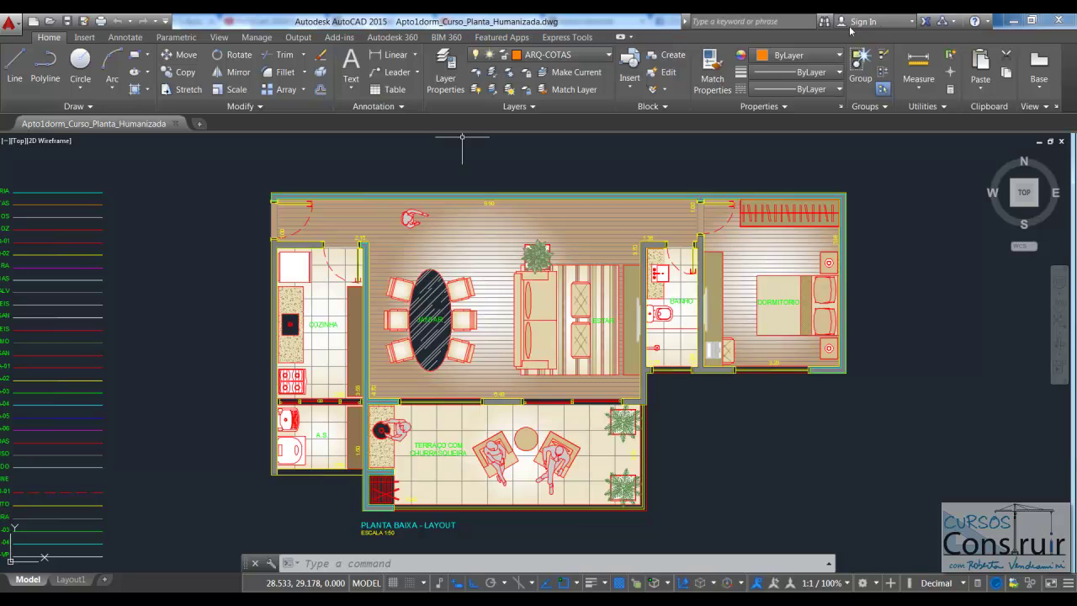
- Look through the Help options twice, then minimize and restore the AutoCAD window
{"action": "left_click", "coordinate": [987, 22]}
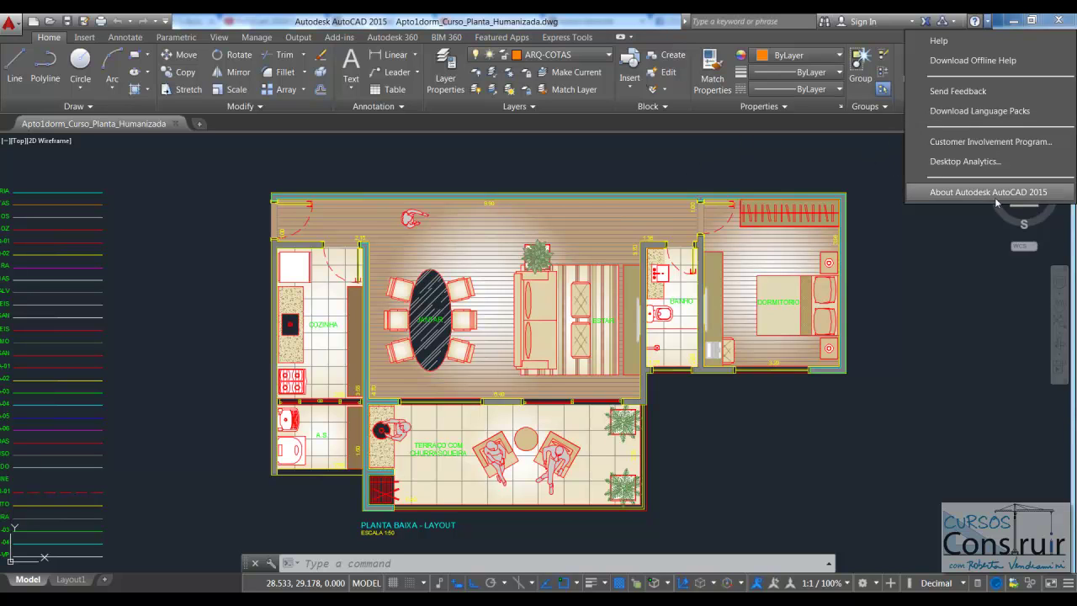
{"action": "left_click", "coordinate": [876, 163]}
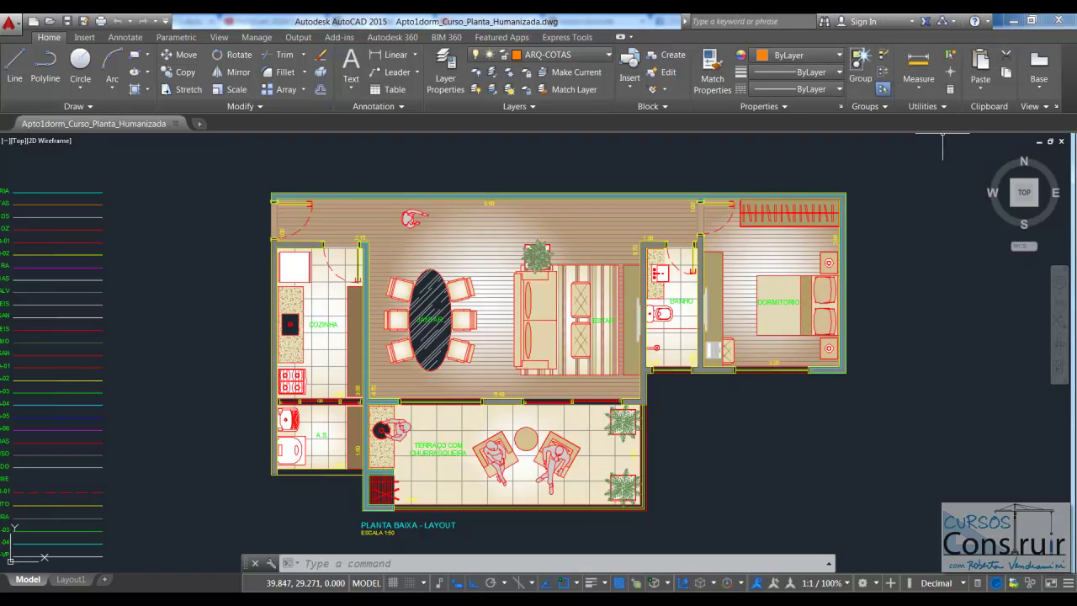
{"action": "left_click", "coordinate": [988, 22]}
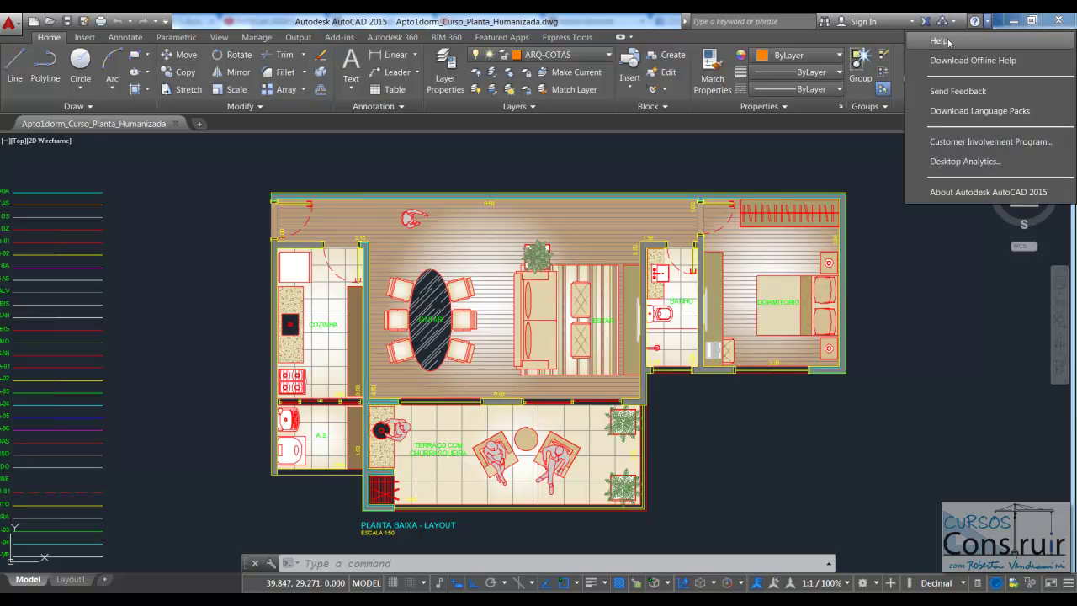
{"action": "left_click", "coordinate": [989, 243]}
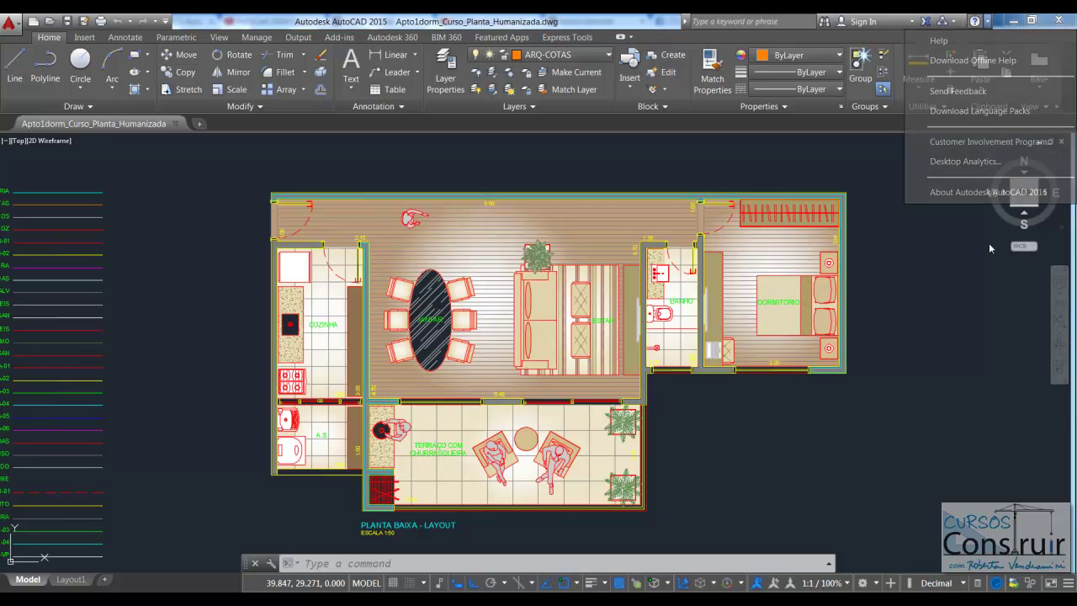
{"action": "left_click", "coordinate": [1013, 25]}
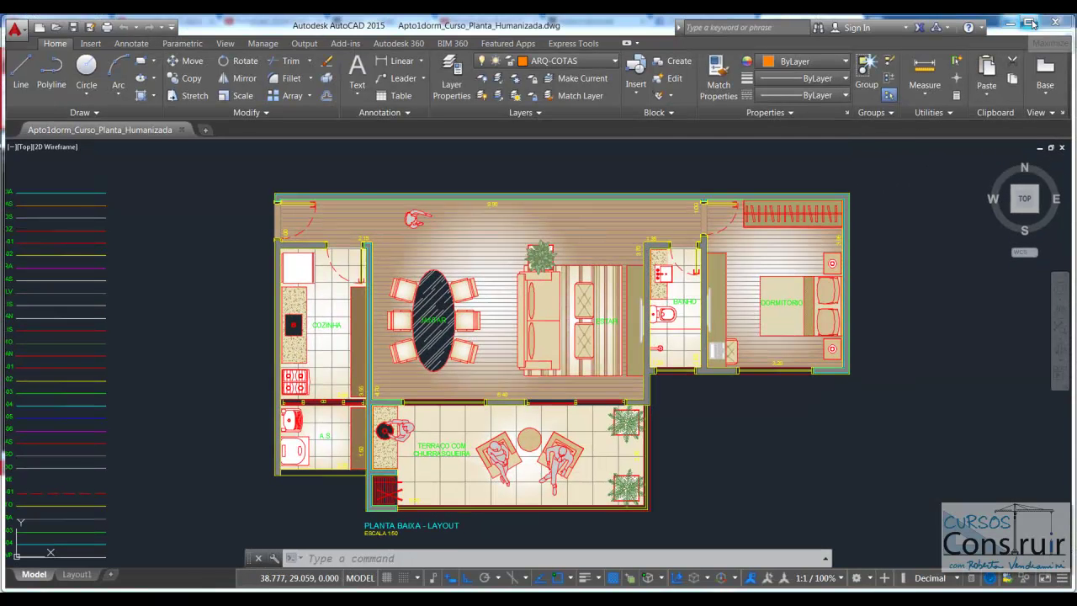
{"action": "left_click", "coordinate": [1032, 23]}
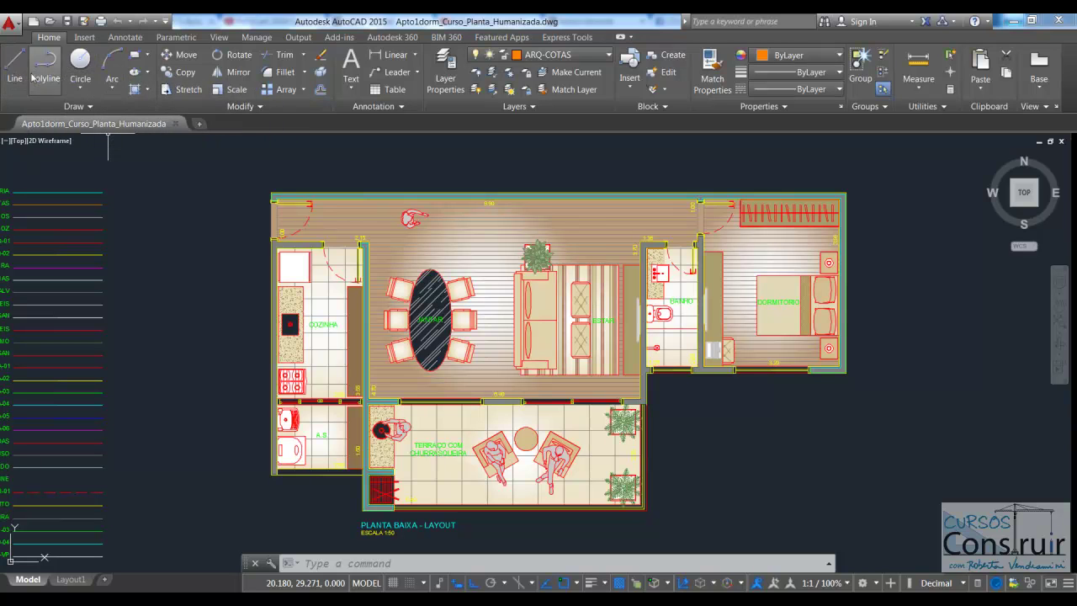
- Expand the Draw panel's extra tools, dismiss them, and switch to the Insert ribbon tab
{"action": "left_click", "coordinate": [90, 107]}
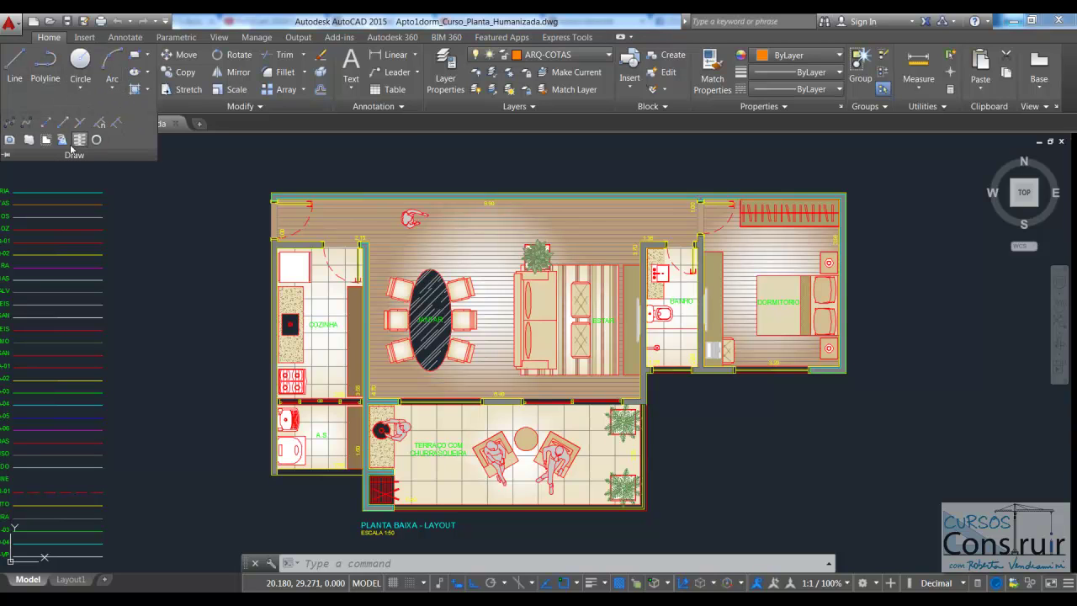
{"action": "left_click", "coordinate": [181, 166]}
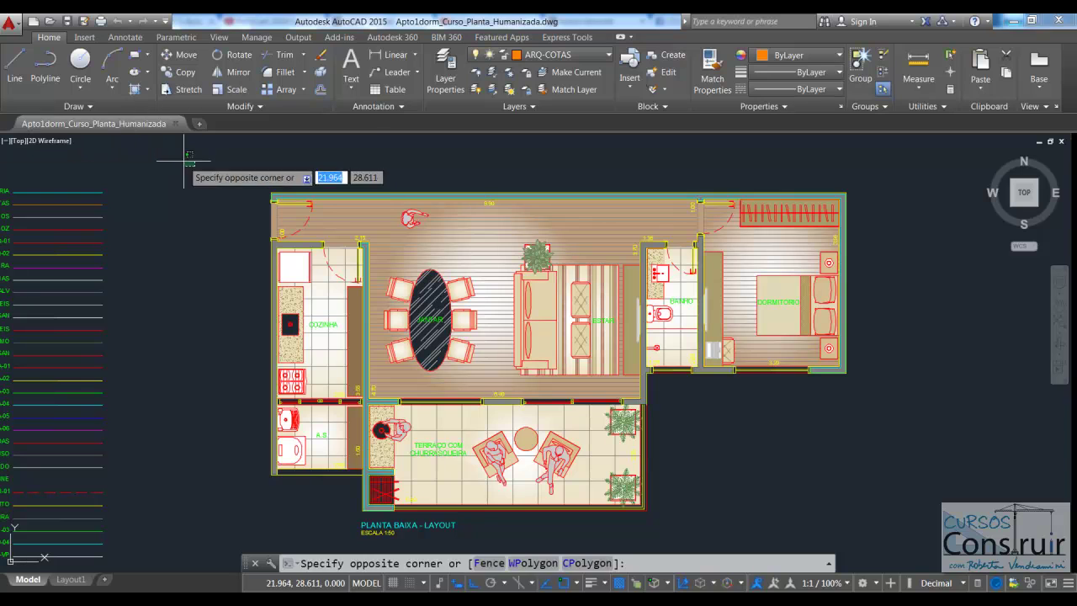
{"action": "left_click", "coordinate": [137, 143]}
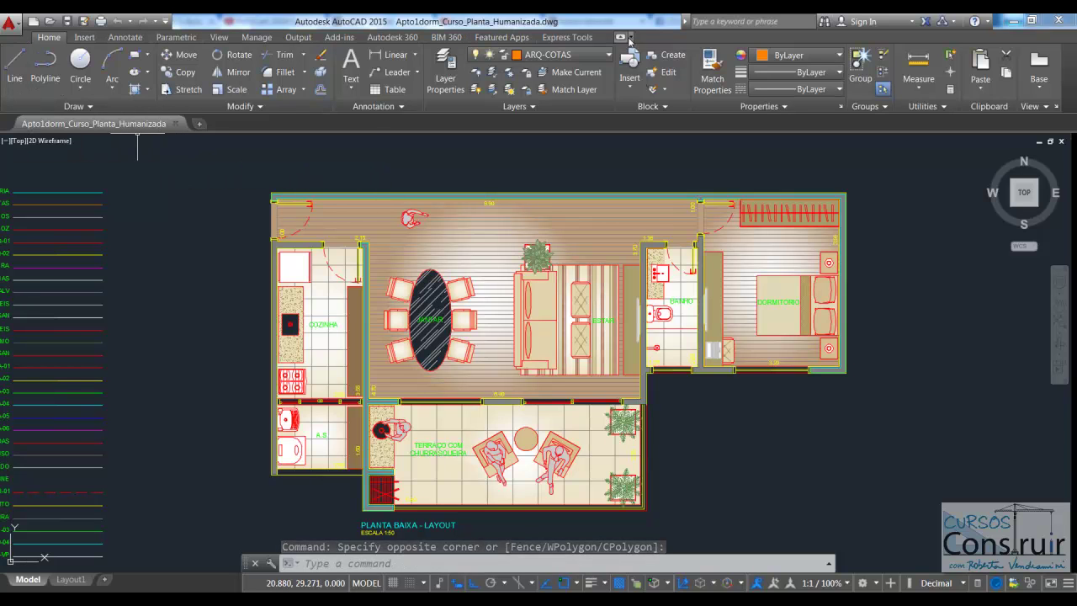
{"action": "left_click", "coordinate": [84, 38]}
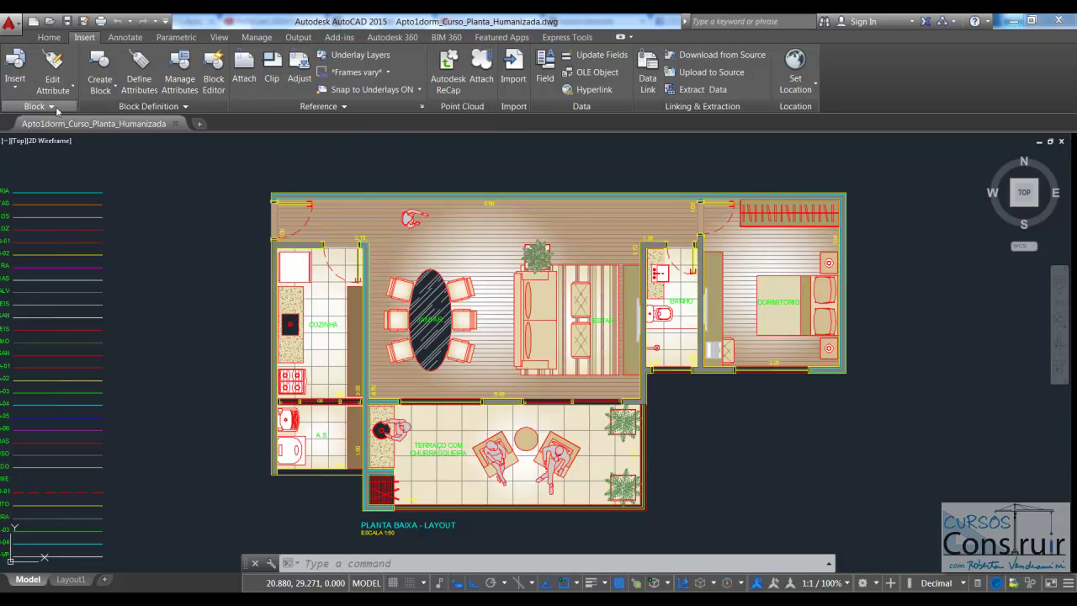
- Tour the Annotate, Parametric, View, Manage, Autodesk 360 and BIM 360 tabs, ending on Home
{"action": "left_click", "coordinate": [126, 39]}
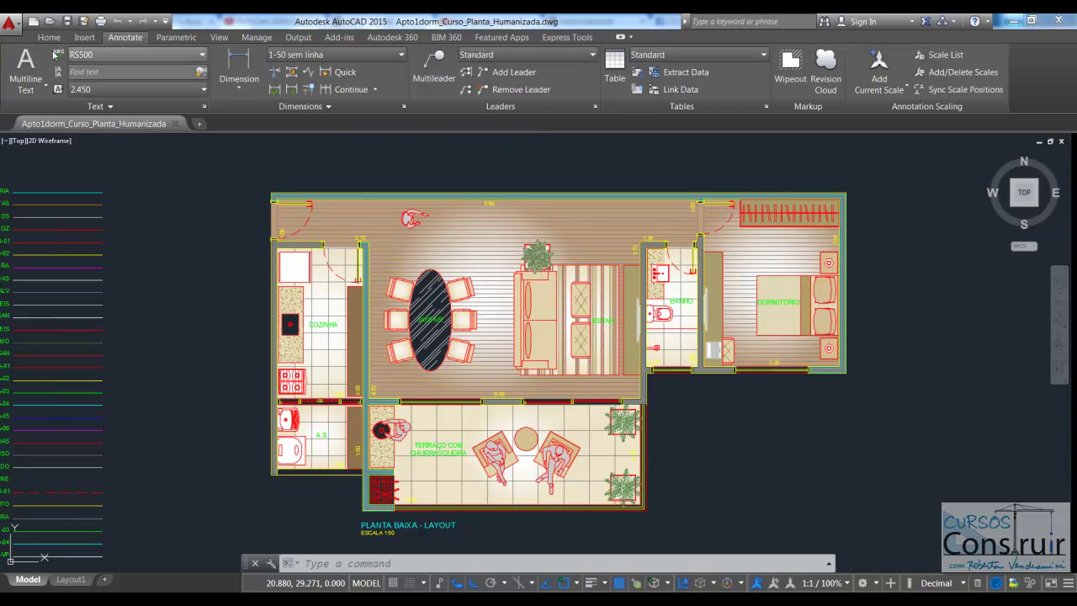
{"action": "left_click", "coordinate": [178, 38]}
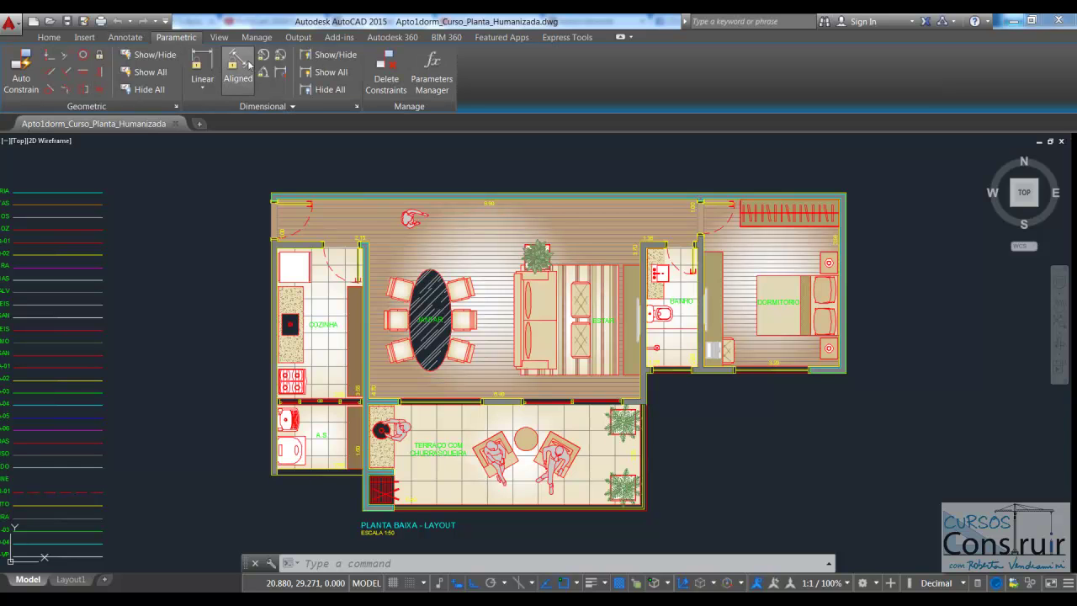
{"action": "left_click", "coordinate": [223, 39]}
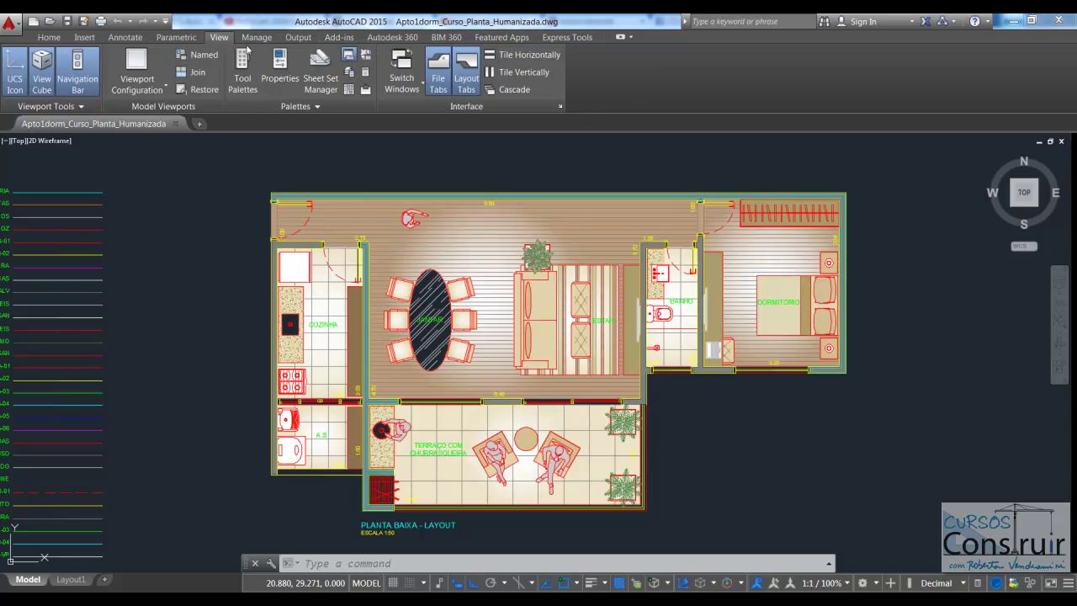
{"action": "left_click", "coordinate": [257, 38]}
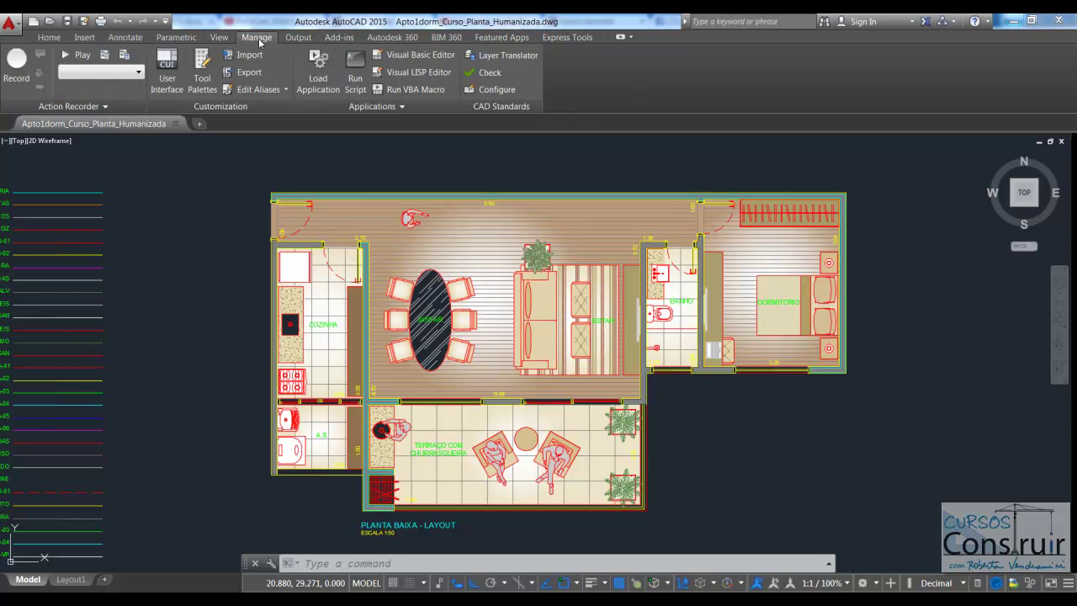
{"action": "left_click", "coordinate": [392, 37]}
{"action": "left_click", "coordinate": [446, 37]}
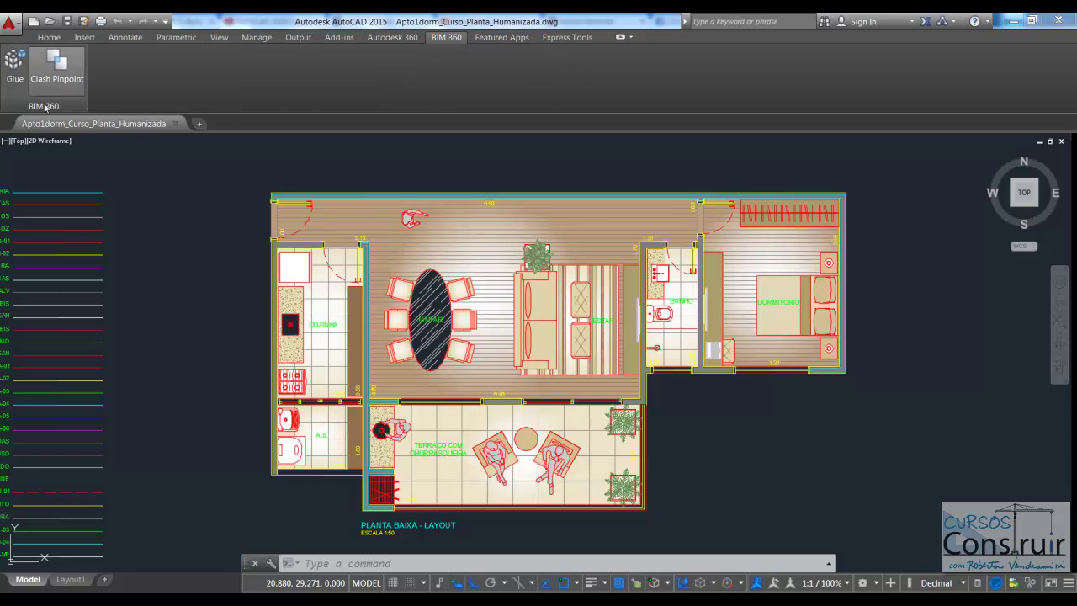
{"action": "left_click", "coordinate": [49, 37]}
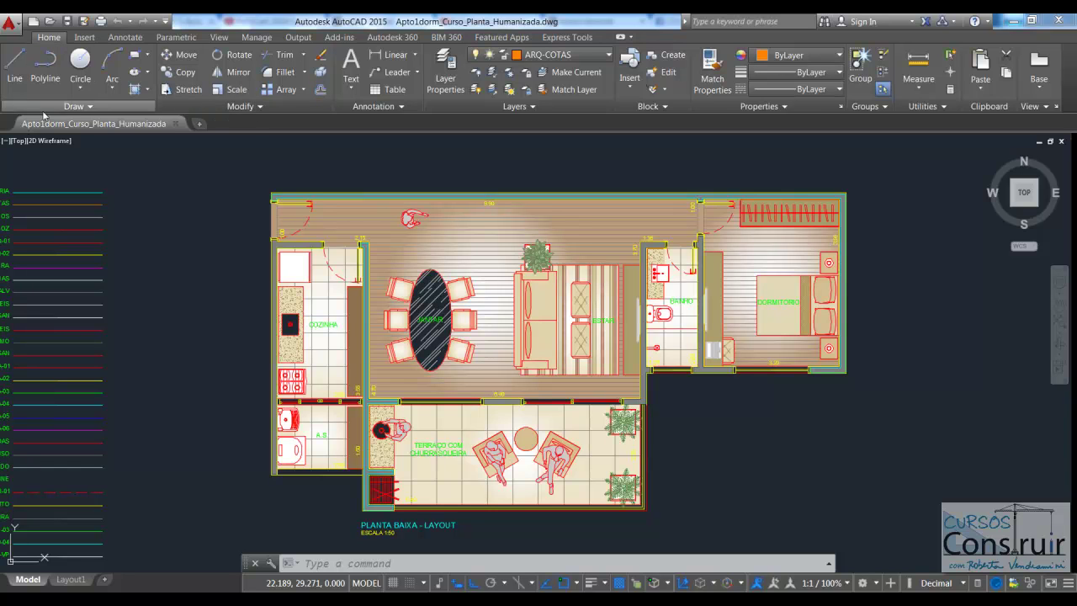
{"action": "left_click", "coordinate": [240, 107]}
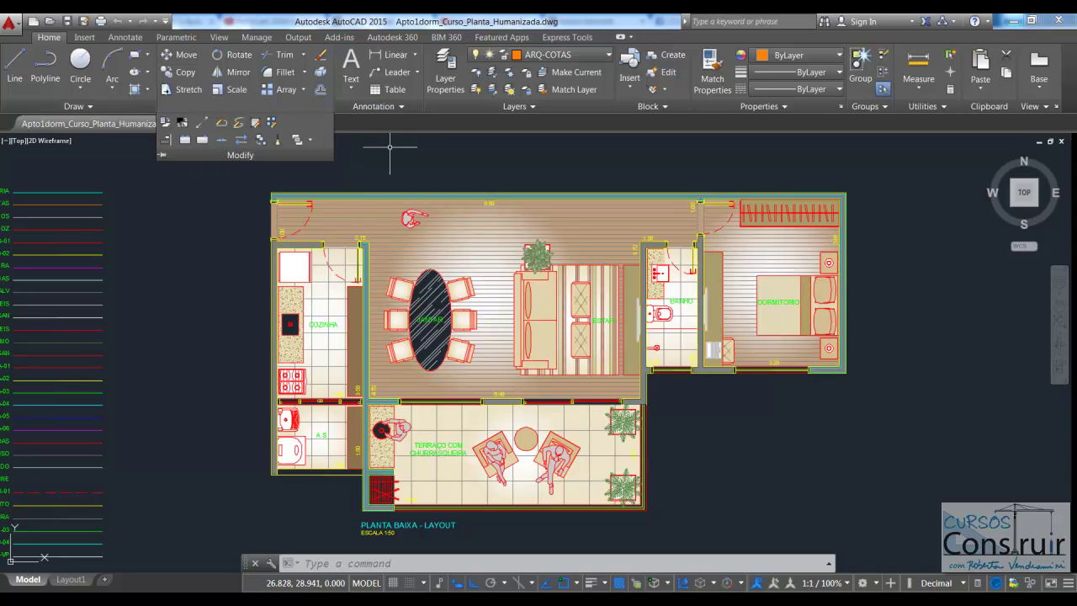
{"action": "left_click", "coordinate": [371, 155]}
{"action": "left_click", "coordinate": [402, 107]}
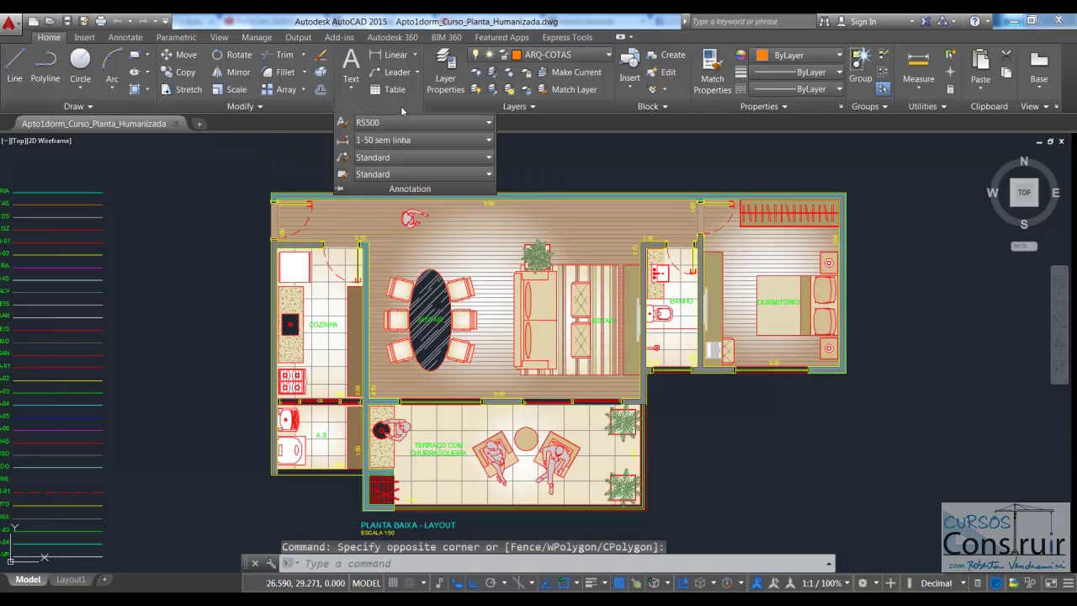
{"action": "left_click", "coordinate": [512, 150]}
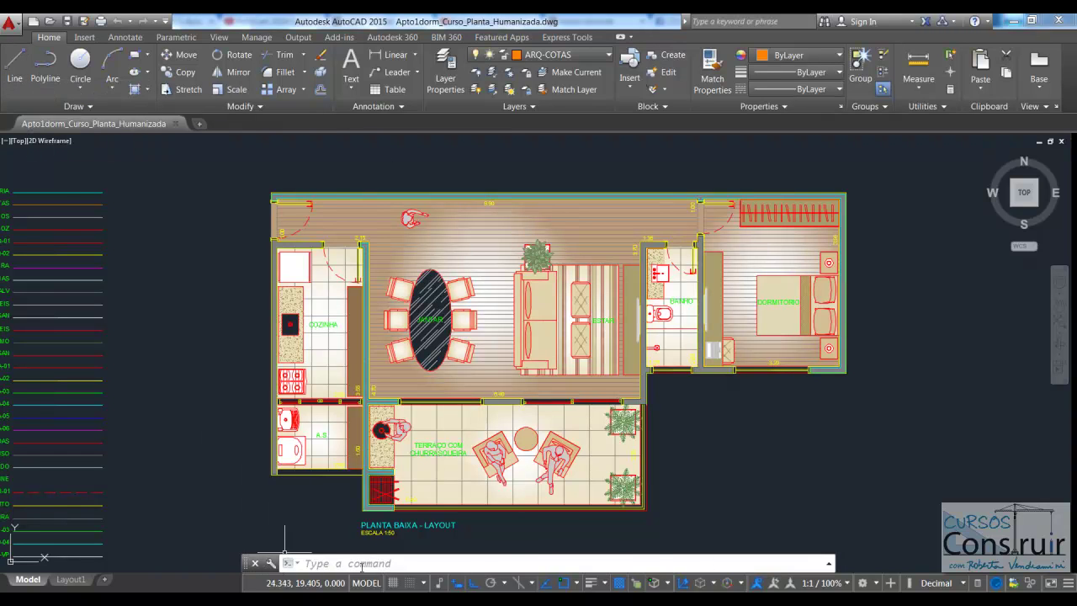
{"action": "left_click", "coordinate": [12, 69]}
{"action": "left_click", "coordinate": [181, 279]}
{"action": "left_click", "coordinate": [181, 218]}
{"action": "left_click", "coordinate": [233, 217]}
{"action": "left_click", "coordinate": [234, 278]}
{"action": "key", "text": "Return"}
{"action": "type", "text": "1"}
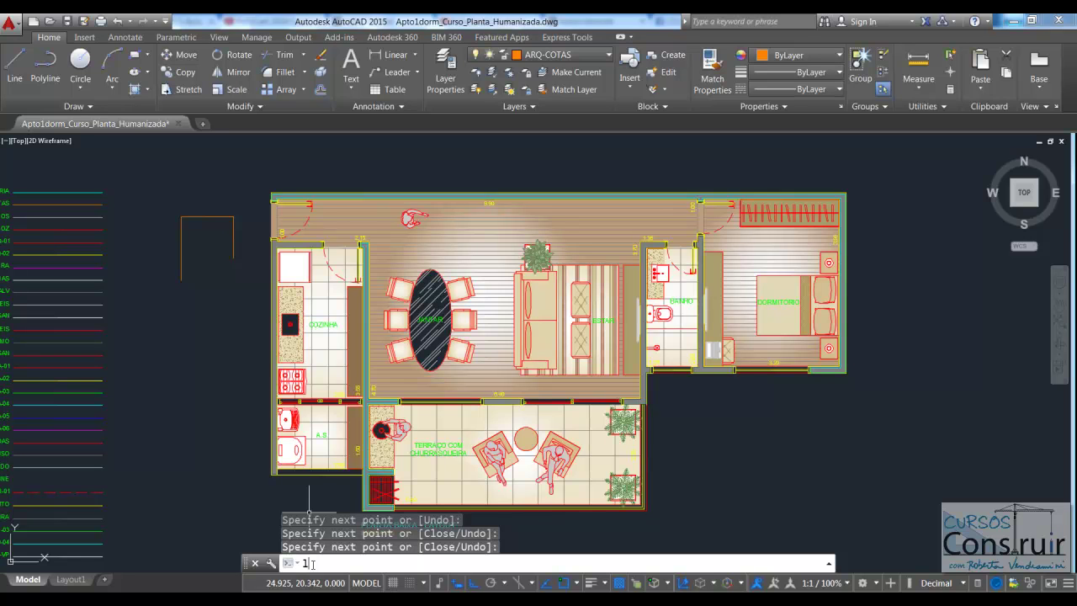
{"action": "key", "text": "Return"}
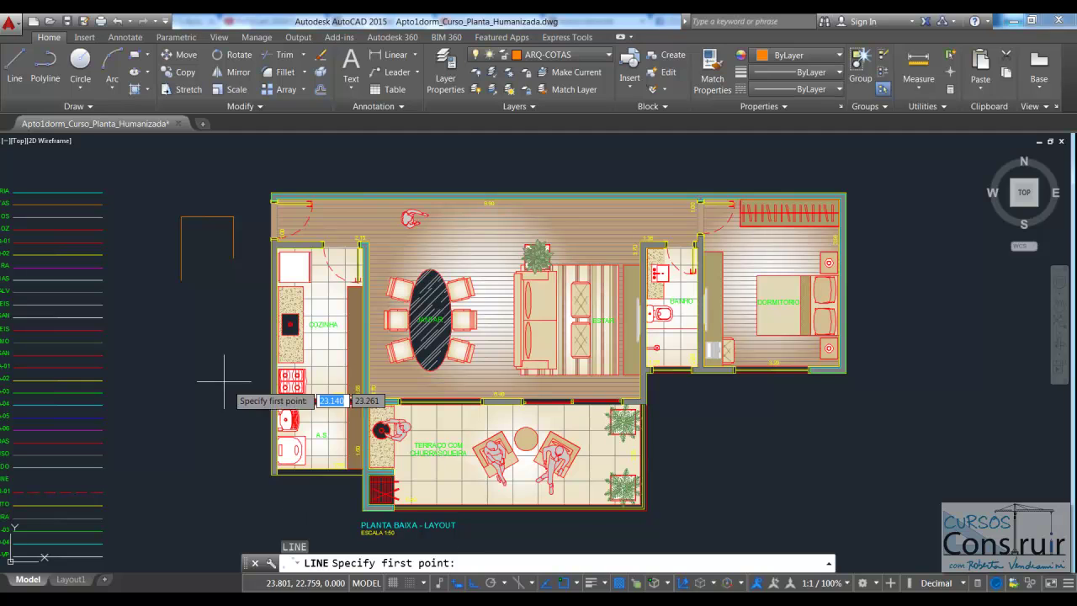
{"action": "left_click", "coordinate": [179, 401]}
{"action": "left_click", "coordinate": [211, 401]}
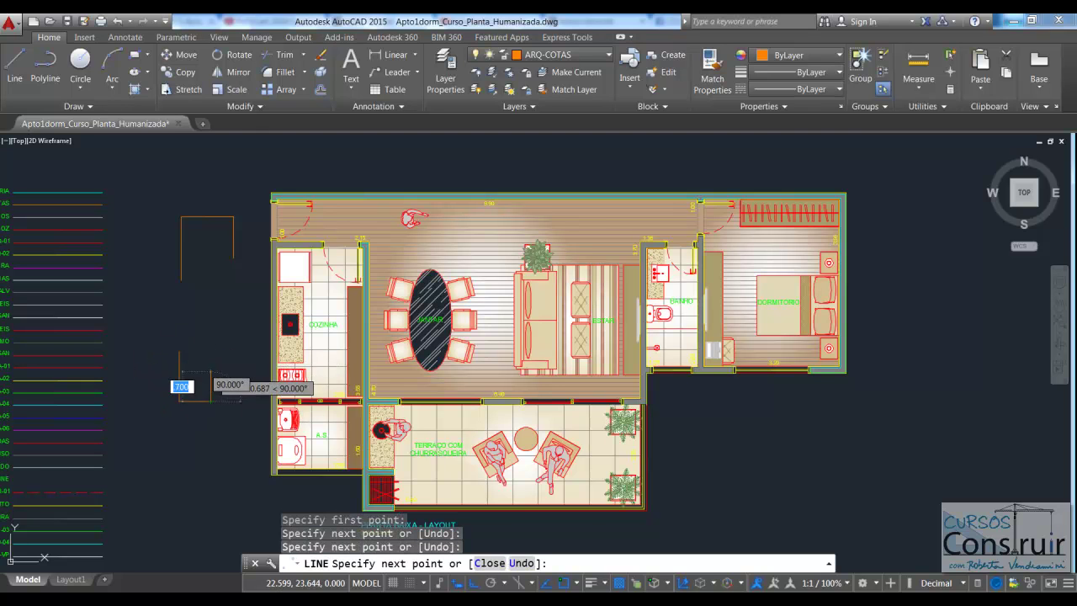
{"action": "left_click", "coordinate": [210, 371]}
{"action": "left_click", "coordinate": [234, 371]}
{"action": "left_click", "coordinate": [234, 402]}
{"action": "right_click", "coordinate": [234, 402]}
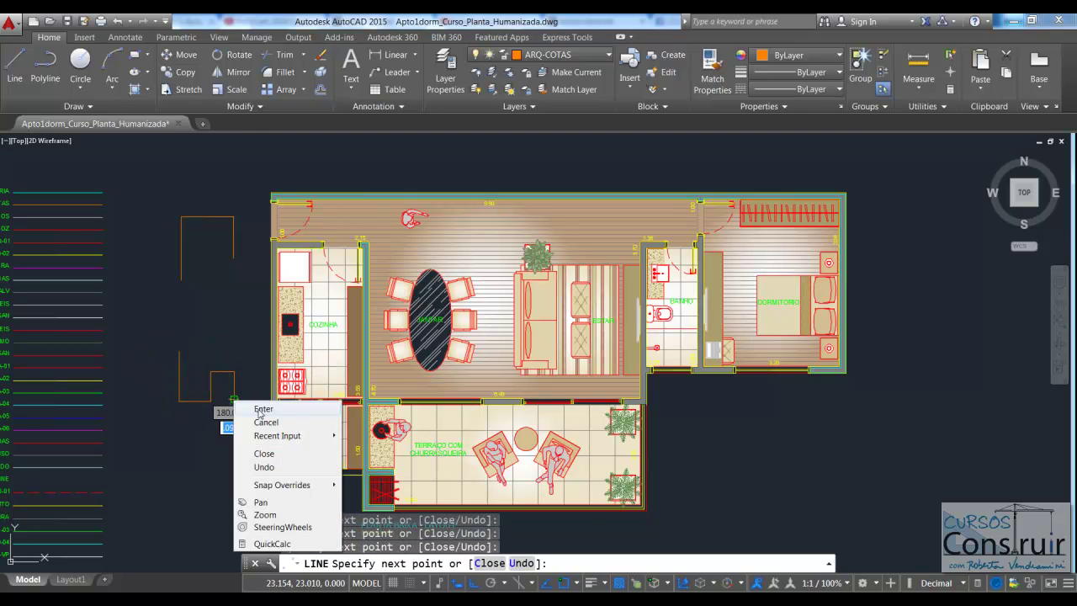
{"action": "left_click", "coordinate": [258, 409]}
{"action": "left_click", "coordinate": [155, 205]}
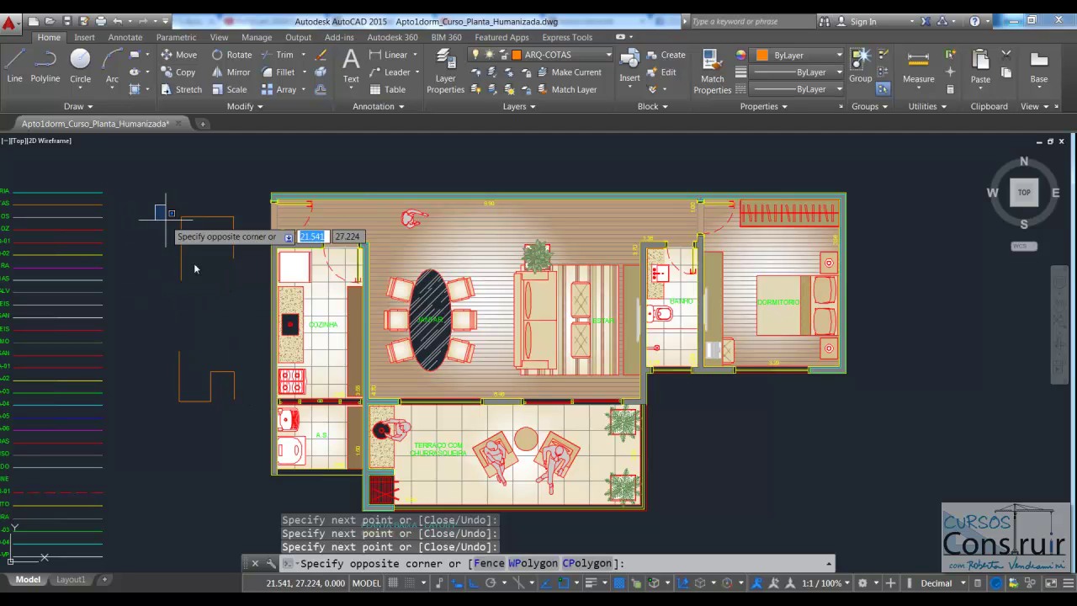
{"action": "left_click", "coordinate": [234, 418]}
{"action": "key", "text": "Delete"}
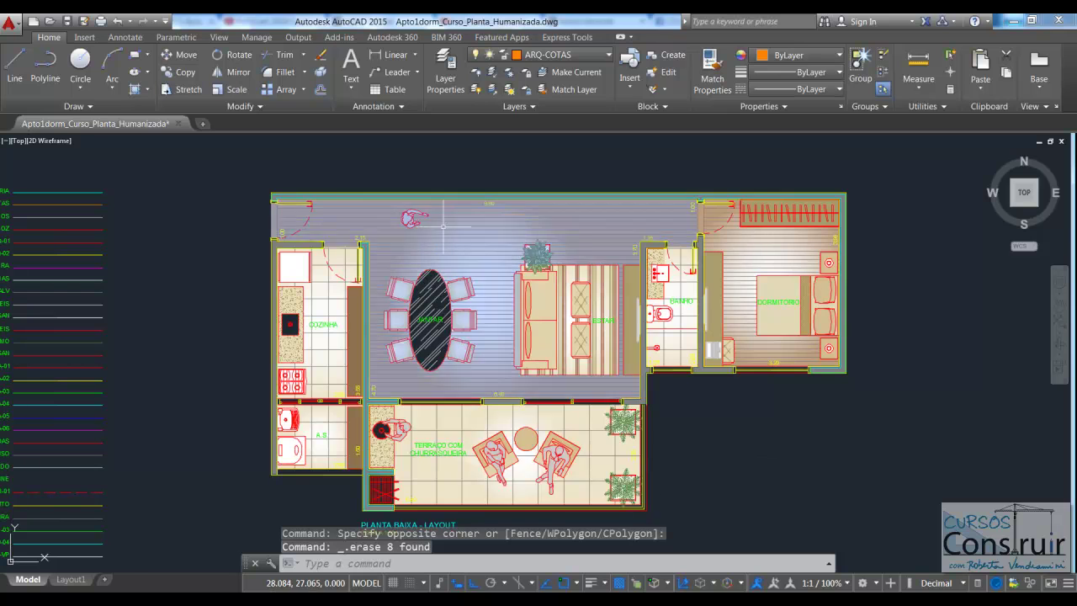
- Zoom out, then back in so the apartment plan fills the drawing area
{"action": "scroll", "coordinate": [441, 226], "scroll_direction": "down", "scroll_amount": 2}
{"action": "scroll", "coordinate": [444, 229], "scroll_direction": "down", "scroll_amount": 2}
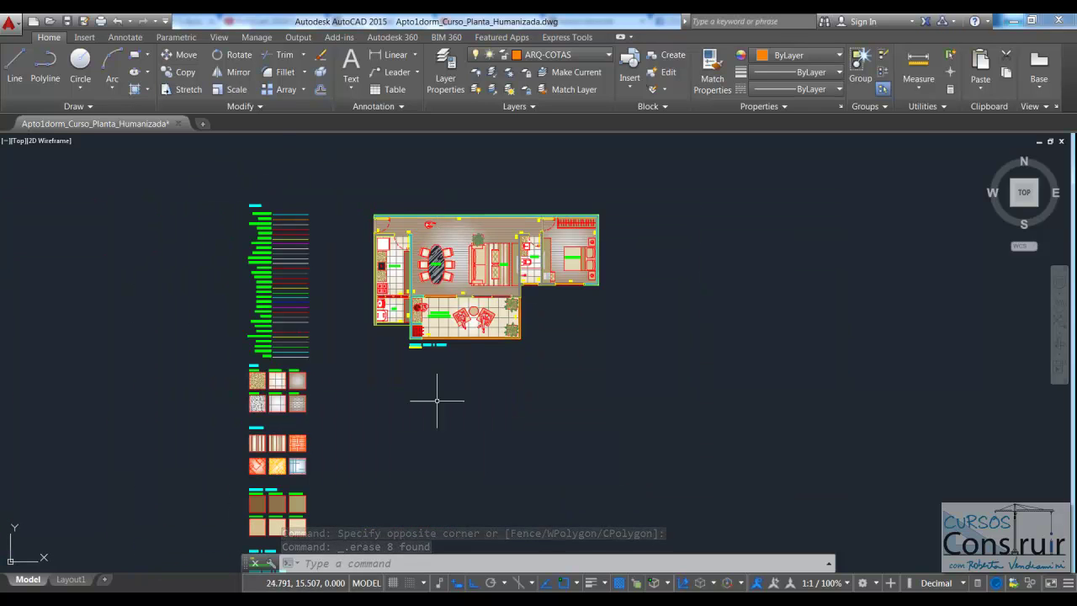
{"action": "scroll", "coordinate": [499, 254], "scroll_direction": "up", "scroll_amount": 4}
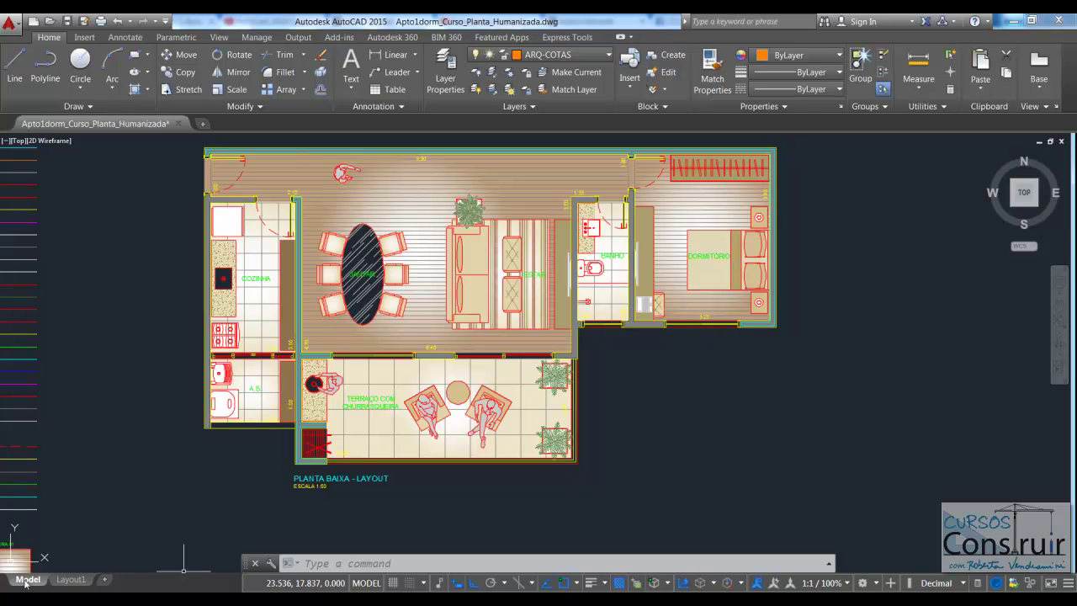
- Open the Layout1 sheet and zoom around the A4 page and its title block
{"action": "mouse_move", "coordinate": [71, 579]}
{"action": "left_click", "coordinate": [71, 580]}
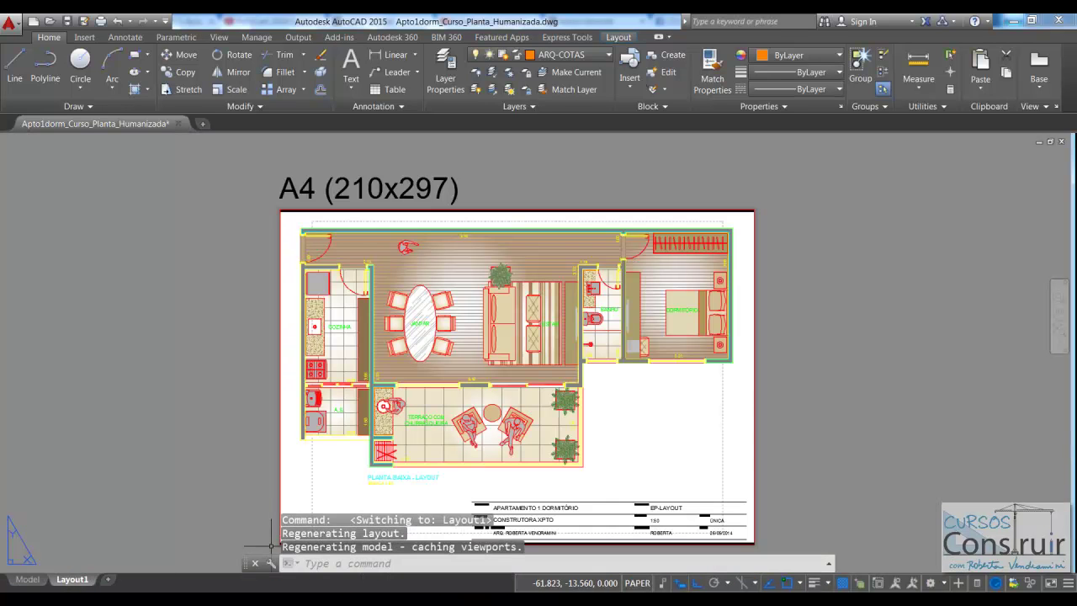
{"action": "scroll", "coordinate": [368, 372], "scroll_direction": "up", "scroll_amount": 2}
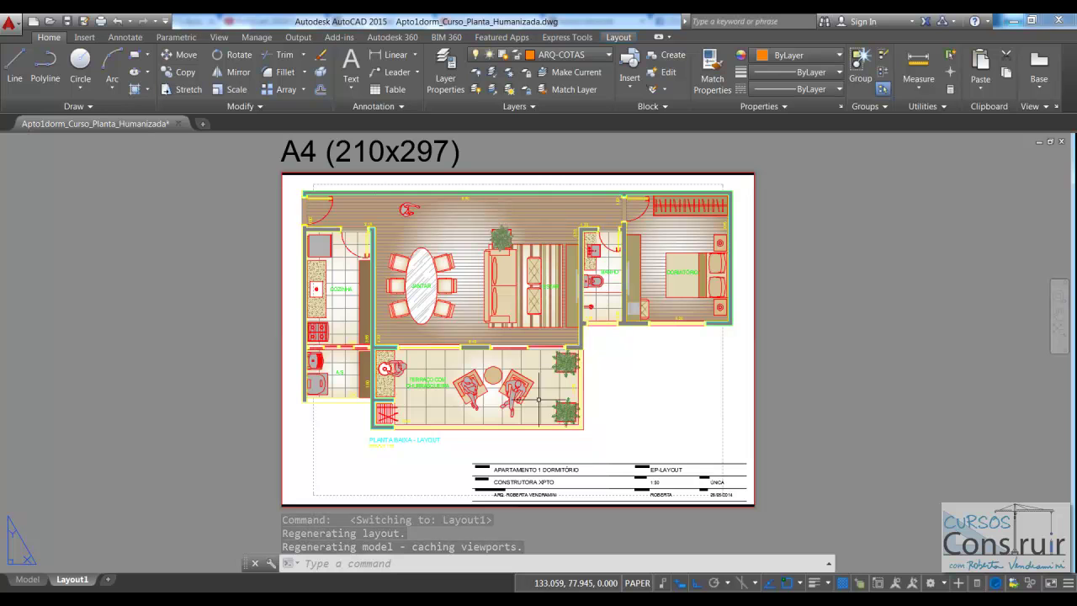
{"action": "scroll", "coordinate": [575, 494], "scroll_direction": "up", "scroll_amount": 4}
{"action": "scroll", "coordinate": [575, 494], "scroll_direction": "down", "scroll_amount": 2}
{"action": "scroll", "coordinate": [575, 494], "scroll_direction": "down", "scroll_amount": 2}
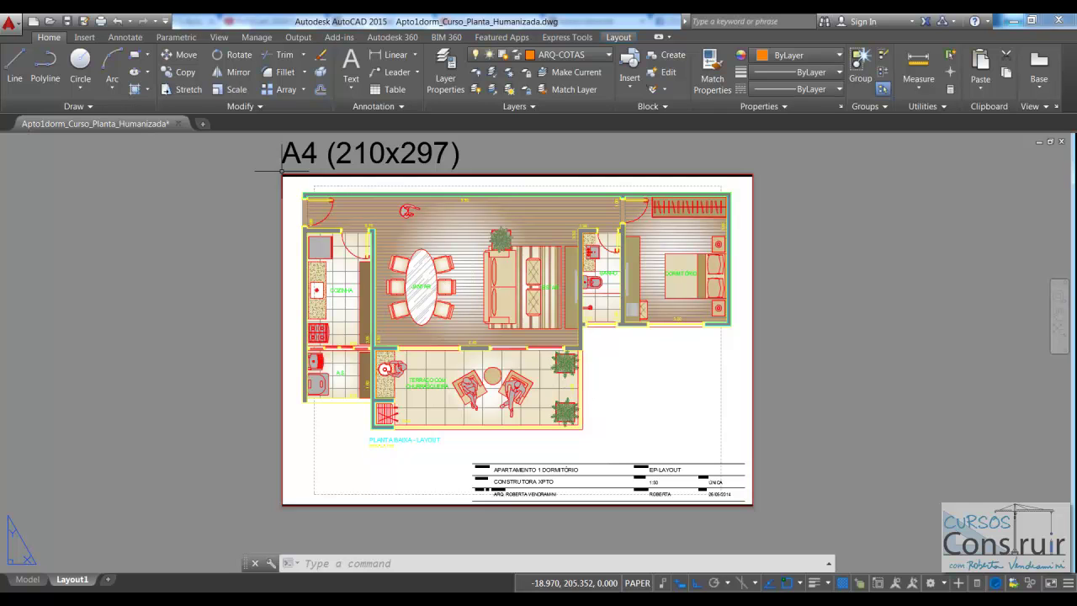
- Switch back to the Model tab and zoom out to show the layer legend
{"action": "left_click", "coordinate": [27, 579]}
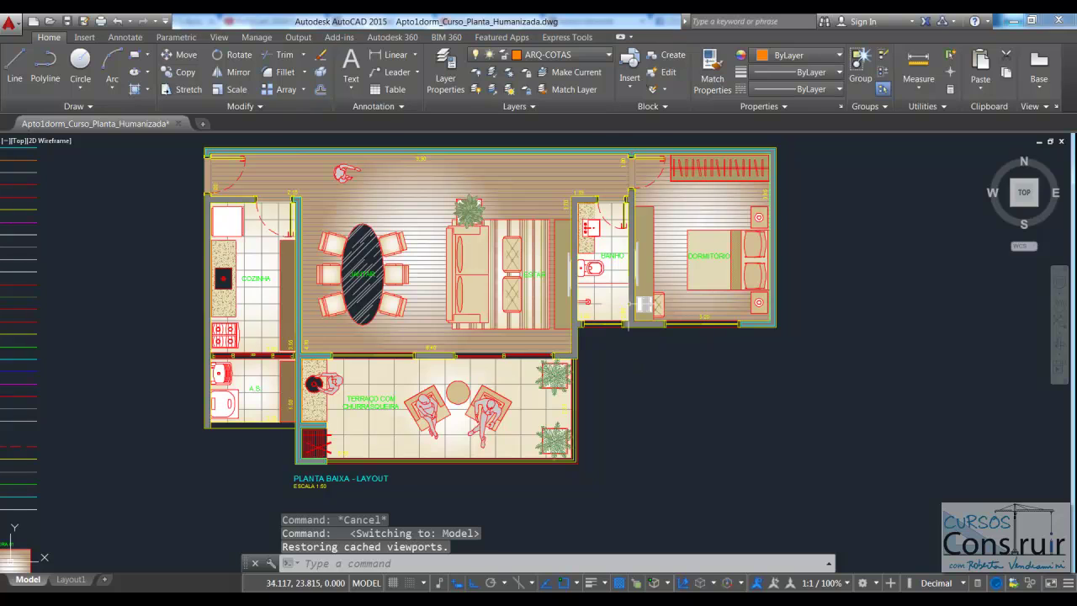
{"action": "scroll", "coordinate": [623, 343], "scroll_direction": "down", "scroll_amount": 2}
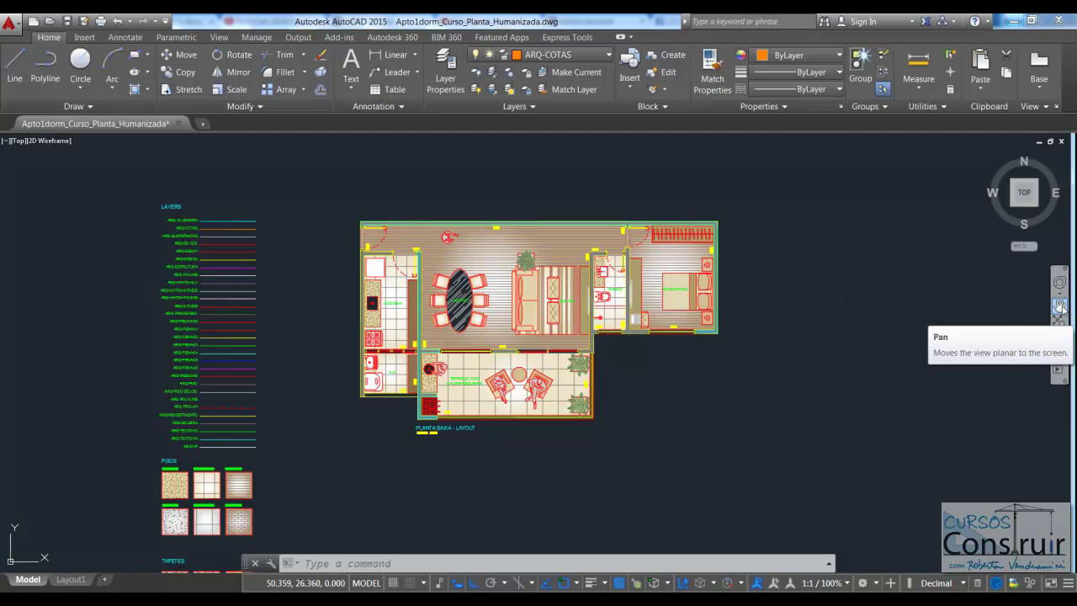
- Pan the floor plan and legends toward the left, then exit Pan
{"action": "mouse_move", "coordinate": [885, 308]}
{"action": "left_mouse_down"}
{"action": "mouse_move", "coordinate": [482, 296]}
{"action": "mouse_move", "coordinate": [731, 284]}
{"action": "mouse_move", "coordinate": [647, 250]}
{"action": "mouse_move", "coordinate": [848, 323]}
{"action": "left_mouse_up"}
{"action": "right_click", "coordinate": [883, 304]}
{"action": "left_click", "coordinate": [899, 315]}
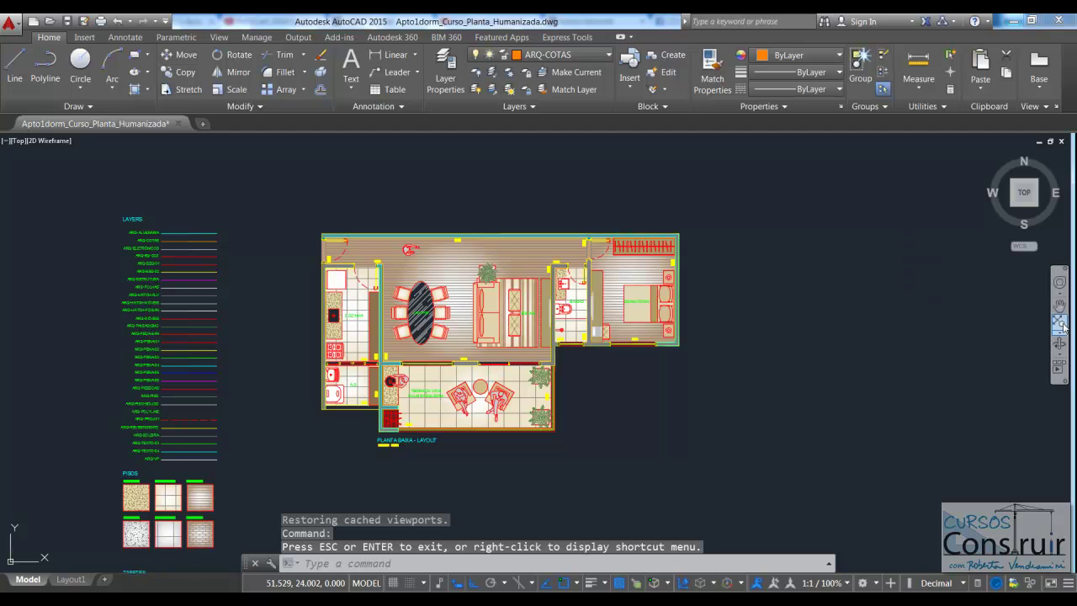